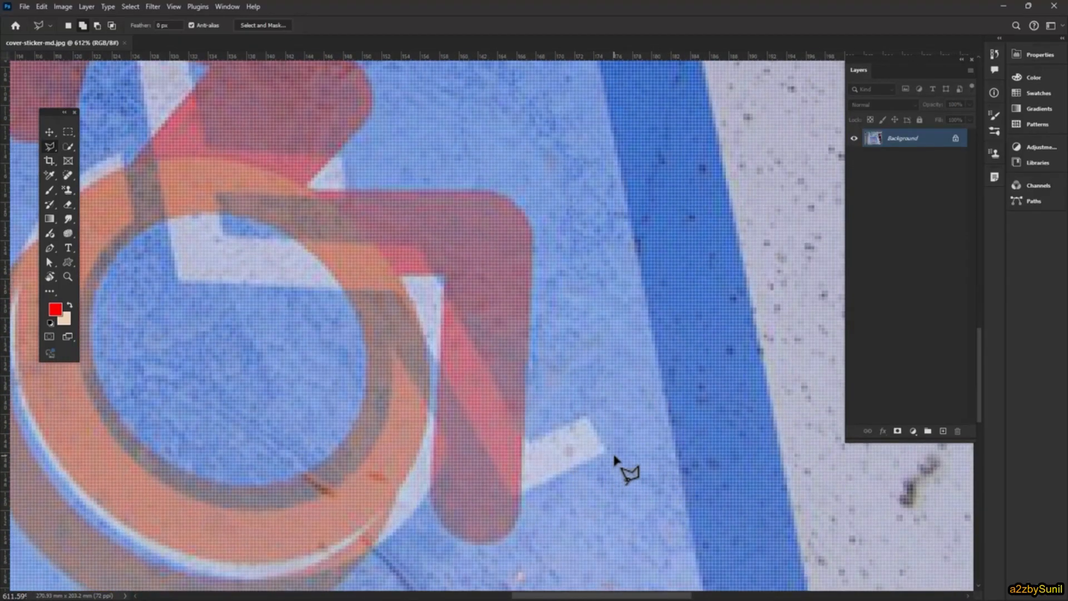
- With the Polygonal Lasso, outline the white seated figure's underside from the foot along the leg and seat and up the back
left_click(606, 453)
left_click(516, 497)
left_click_drag(369, 274, 477, 375)
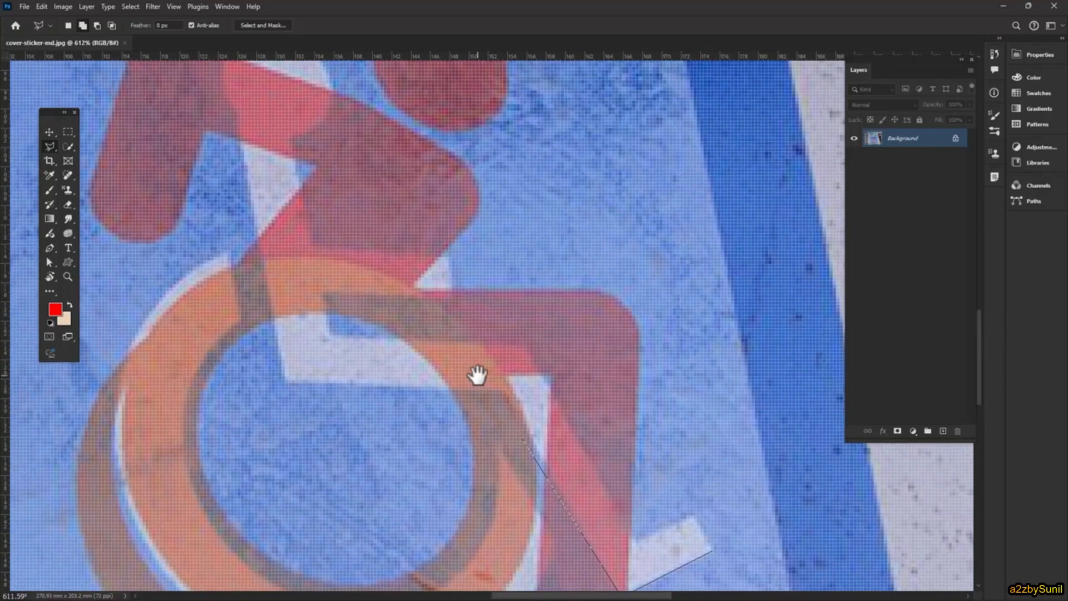
left_click(501, 392)
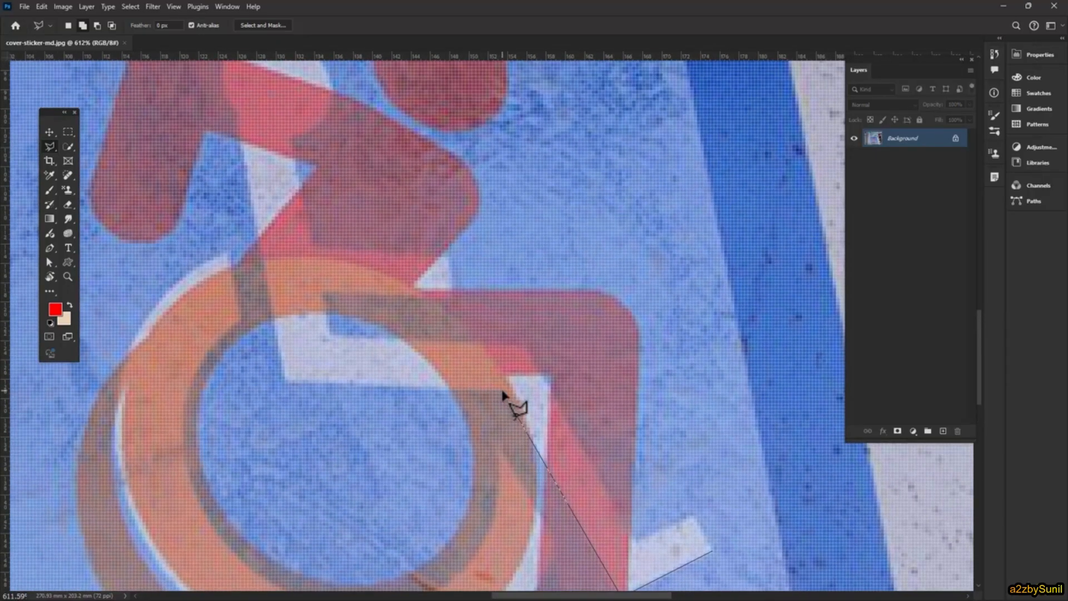
left_click(284, 383)
left_click_drag(257, 227, 369, 425)
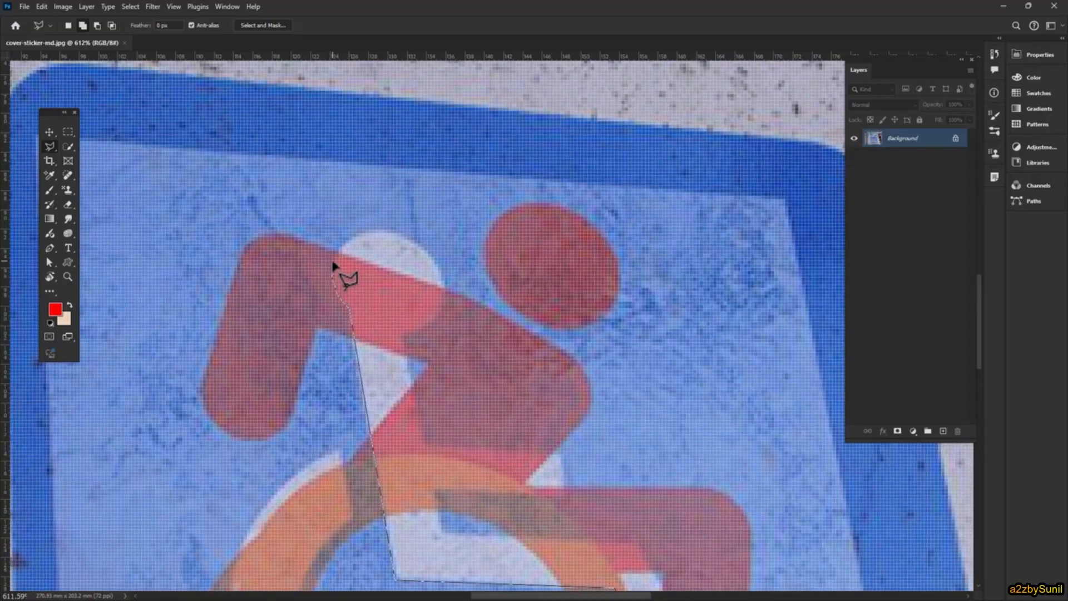
- Continue the lasso outline around the white figure's head and down the front of the torso, thigh and leg, closing it at the foot
left_click(362, 234)
left_click(388, 233)
left_click(413, 239)
left_click_drag(472, 508, 353, 263)
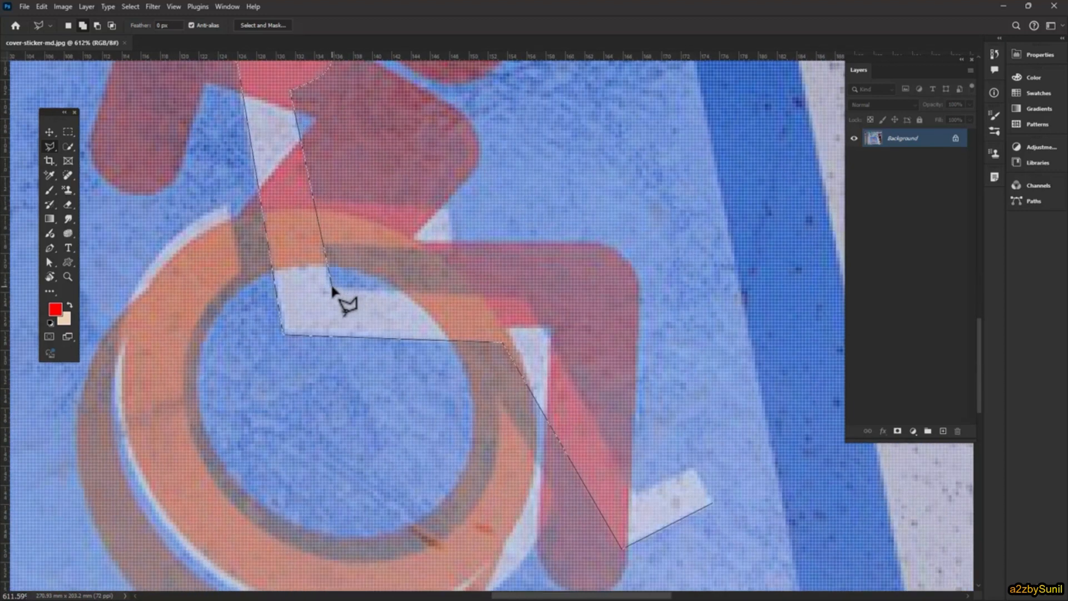
left_click(331, 287)
left_click(633, 493)
left_click(692, 468)
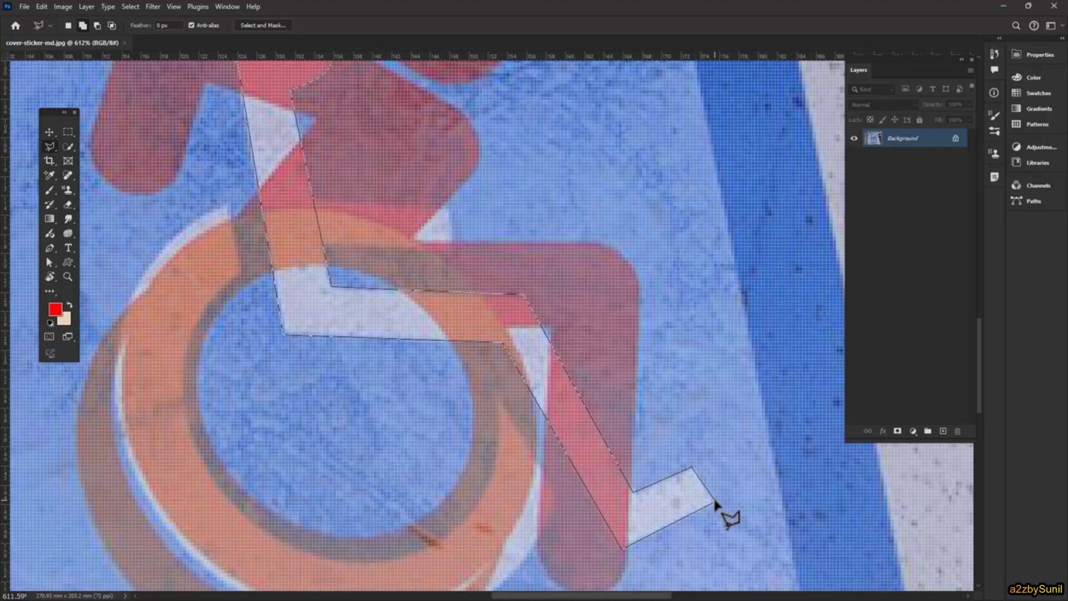
double_click(716, 502)
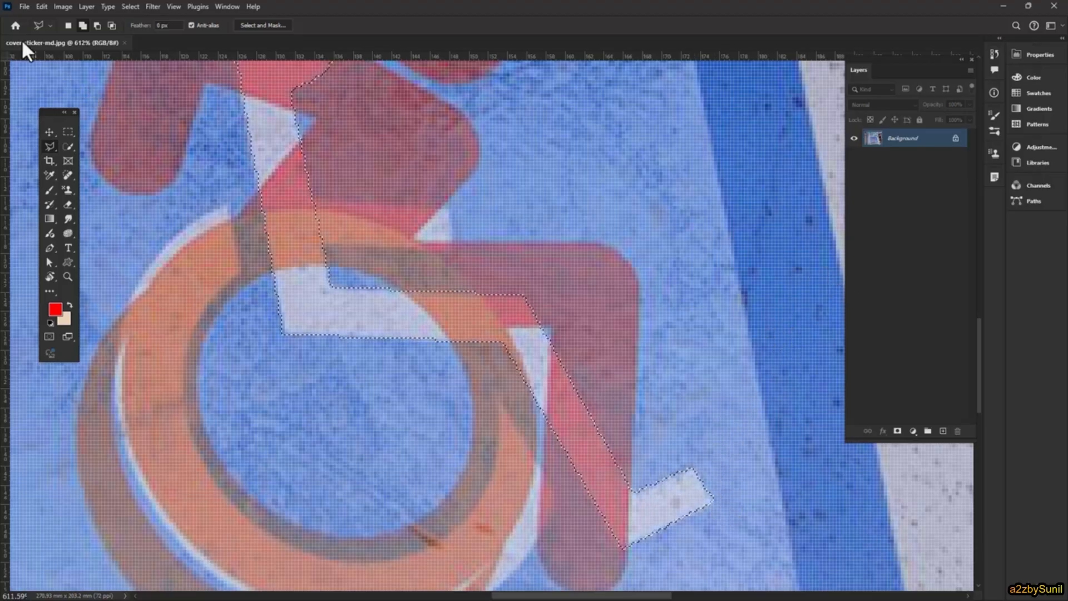
- Copy the selected white figure to a new layer with Layer Via Copy
left_click(84, 5)
mouse_move(93, 22)
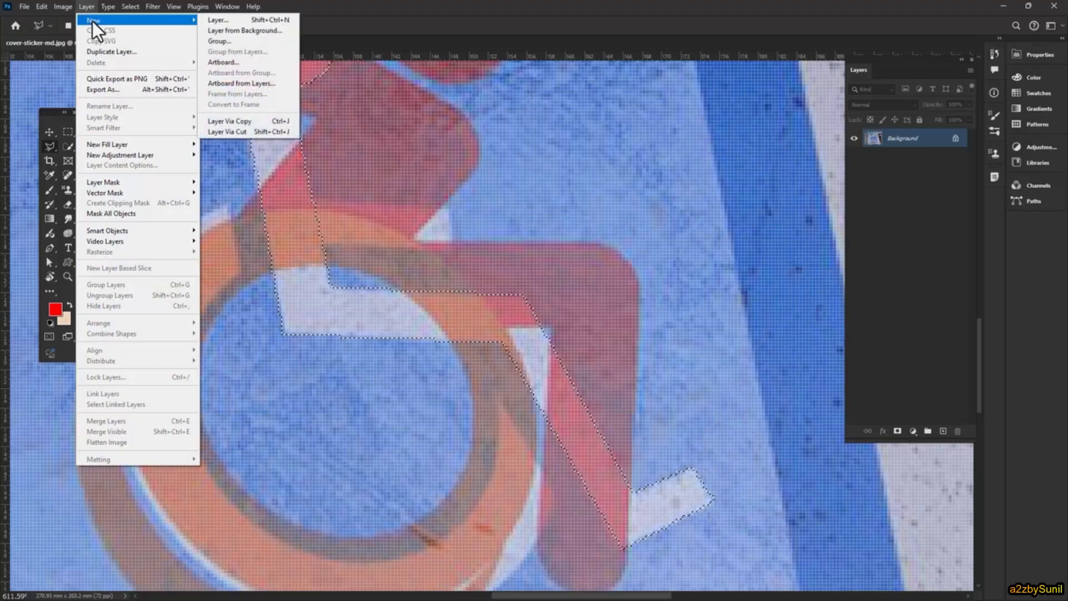
left_click(237, 121)
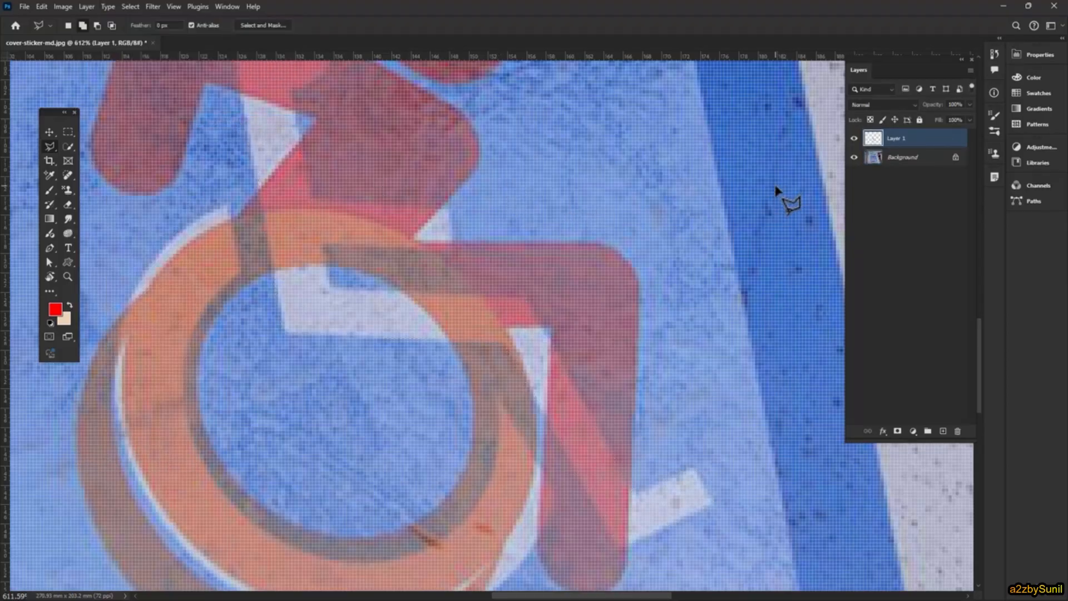
- On the Background layer, trace the white wheel arc's outer edge from its upper end down the left side to the bottom
scroll(388, 221, "down", 2)
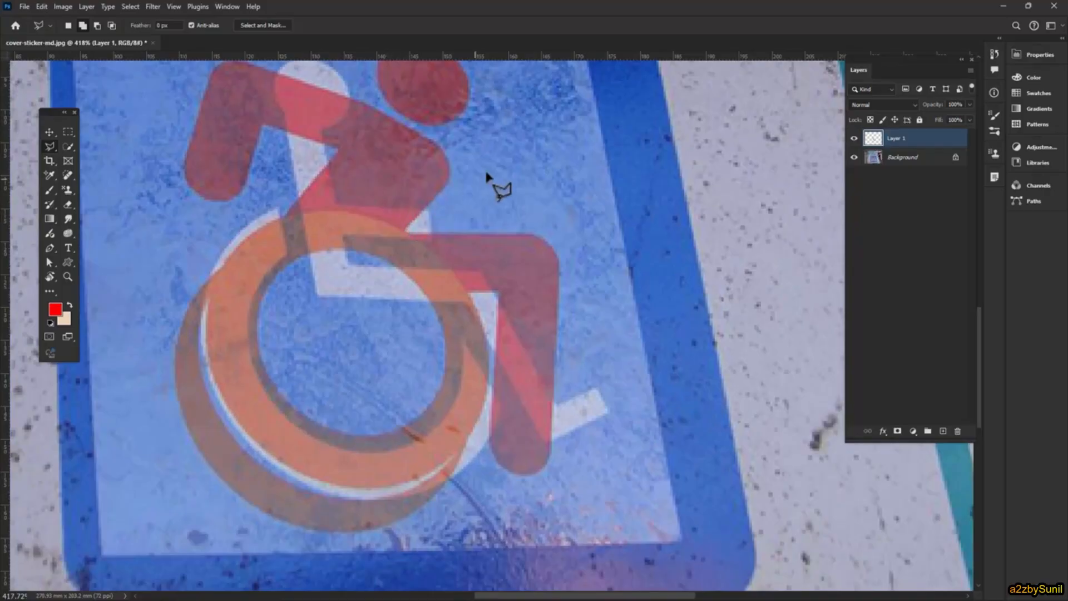
left_click_drag(487, 177, 521, 242)
left_click(916, 162)
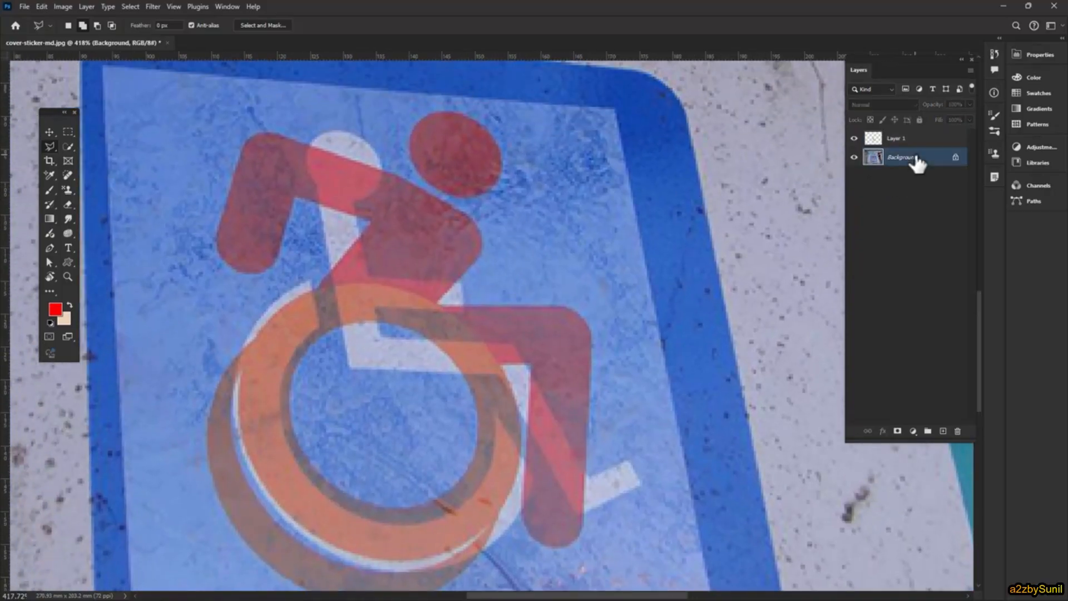
scroll(261, 371, "up", 2)
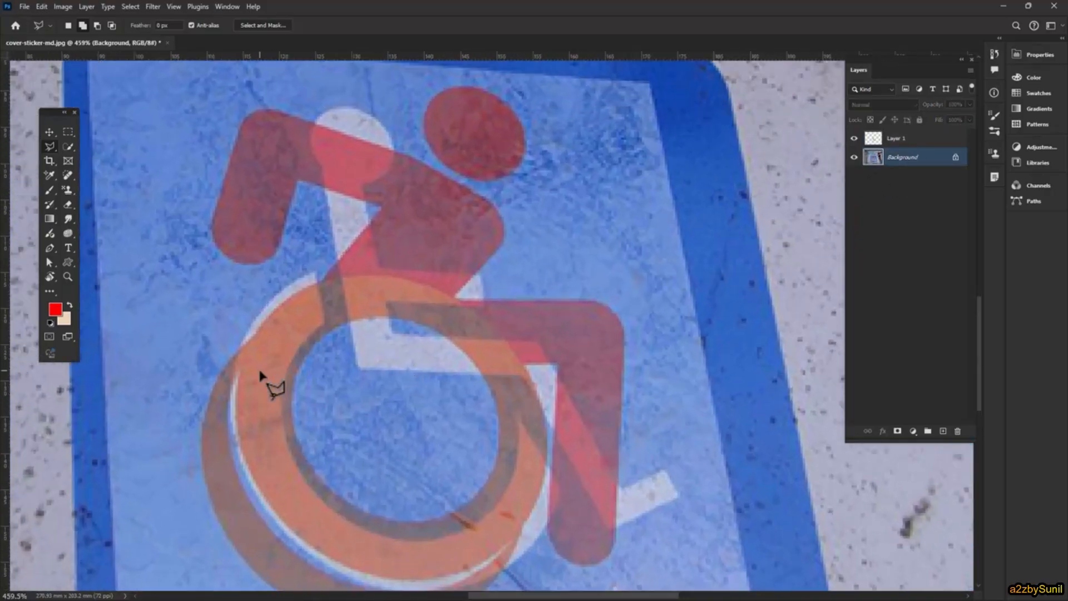
left_click_drag(396, 396, 422, 261)
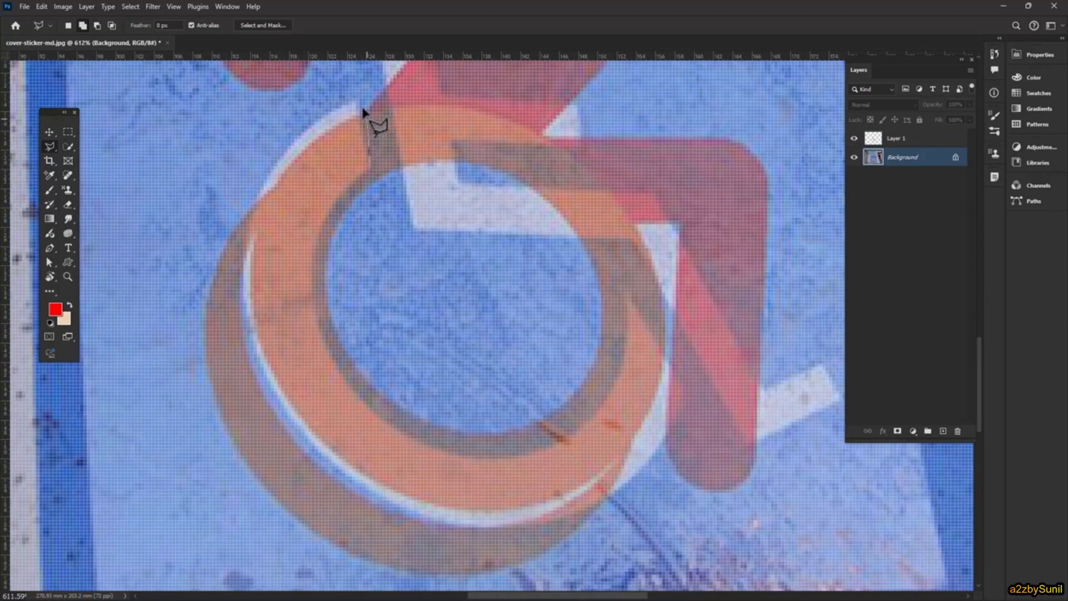
left_click(333, 113)
left_click(296, 138)
left_click(265, 181)
left_click(250, 225)
left_click(244, 267)
left_click(246, 313)
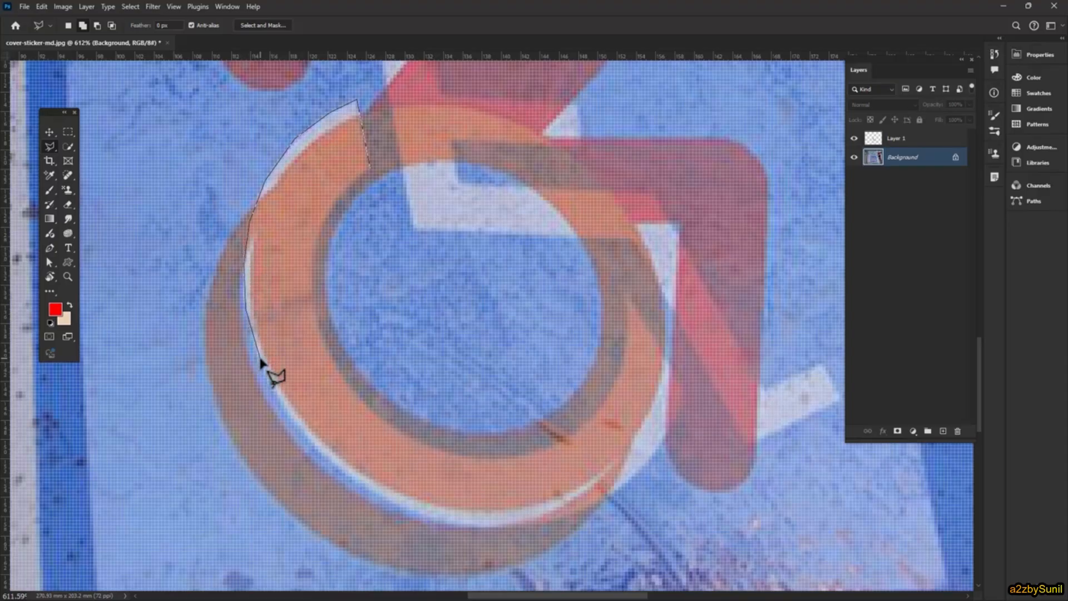
left_click(257, 359)
left_click(349, 479)
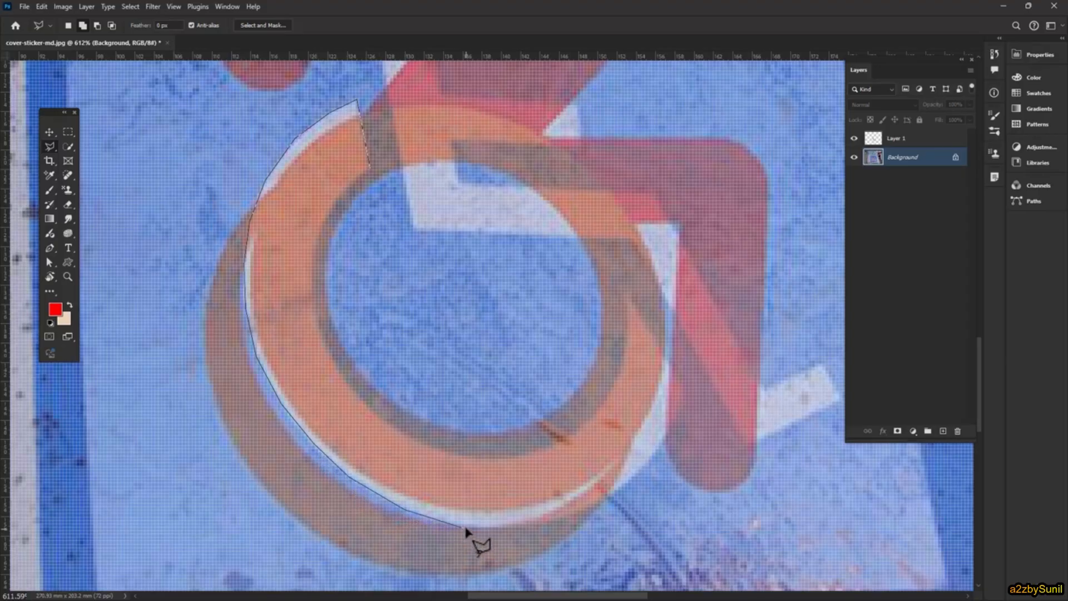
- Continue the lasso outline along the wheel arc's outer edge, from the bottom around the right side to its pointed end
left_click(521, 525)
key("BackSpace")
left_click(568, 519)
left_click(617, 494)
left_click(686, 391)
left_click(626, 295)
- Close the wheel arc selection along its inner edge and copy it to a new layer
left_click(613, 393)
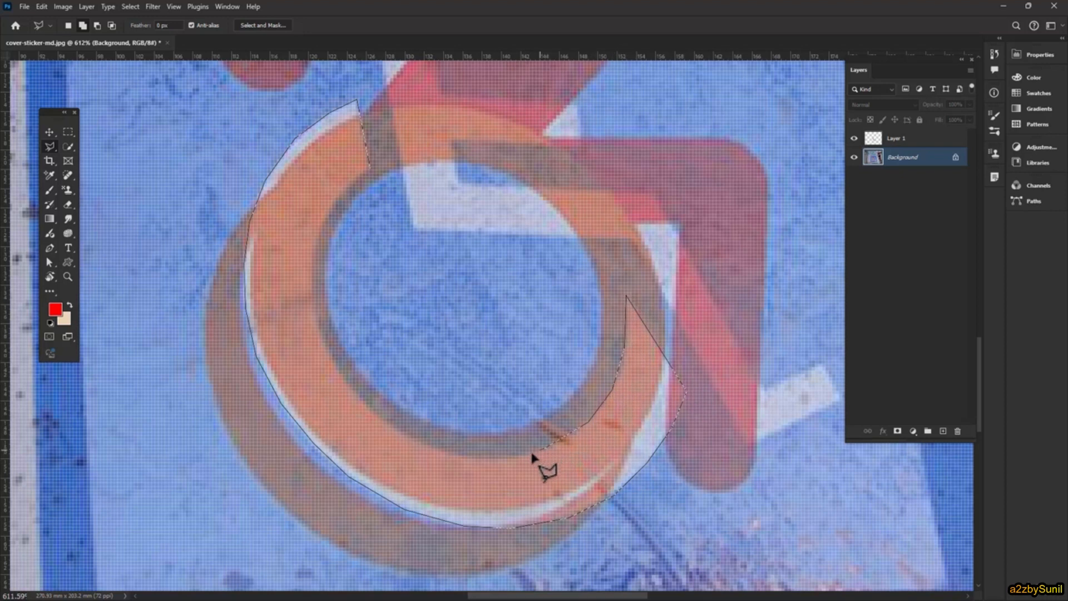
left_click_drag(498, 460, 396, 434)
mouse_move(310, 268)
left_mouse_down()
mouse_move(332, 240)
mouse_move(327, 207)
left_mouse_up()
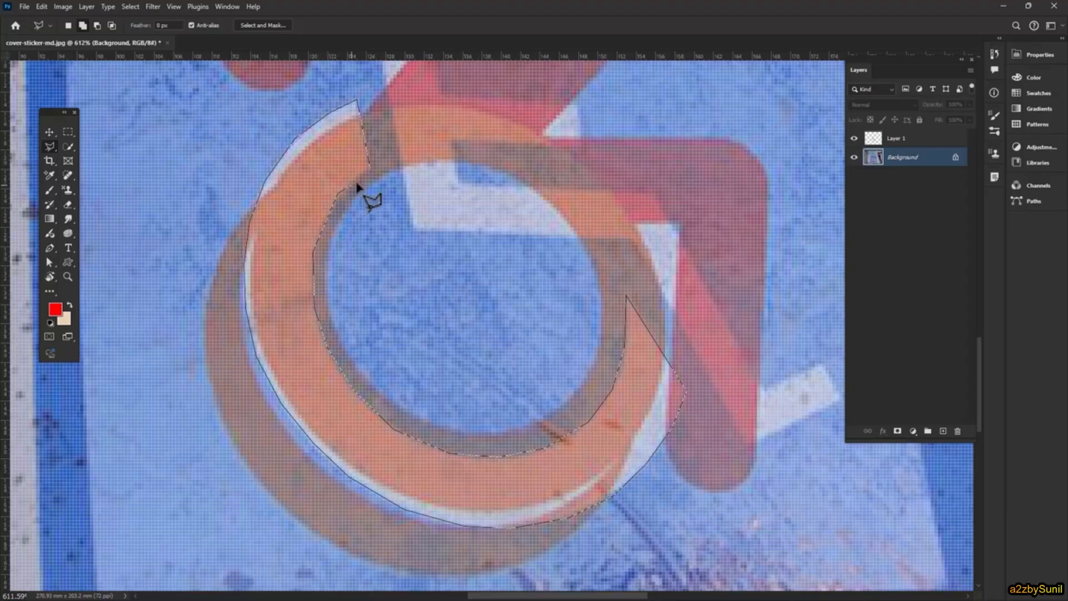
left_click_drag(381, 165, 420, 158)
left_click(370, 170)
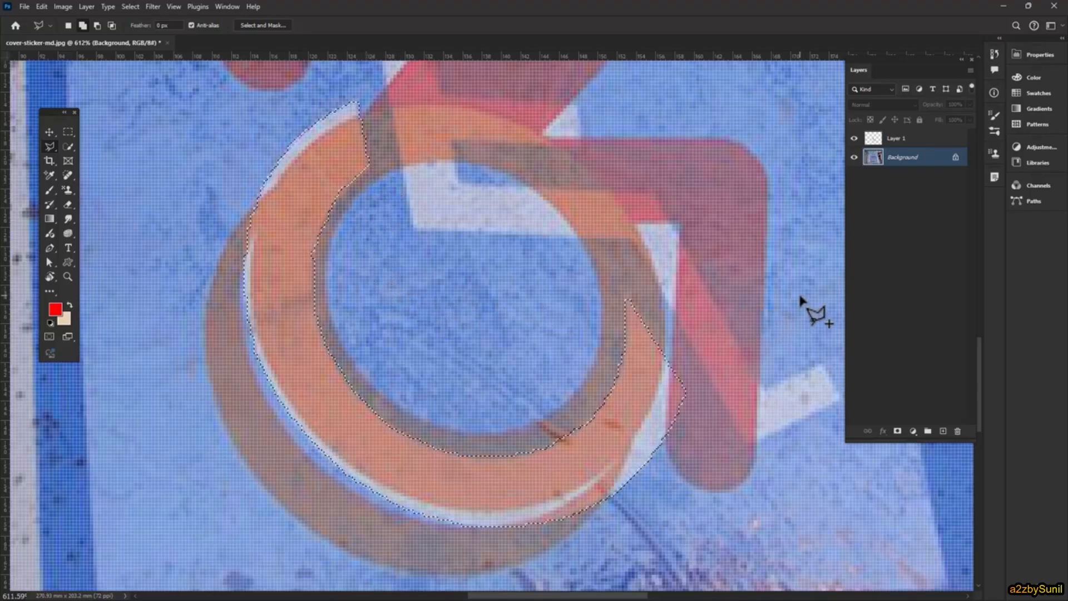
key("ctrl+j")
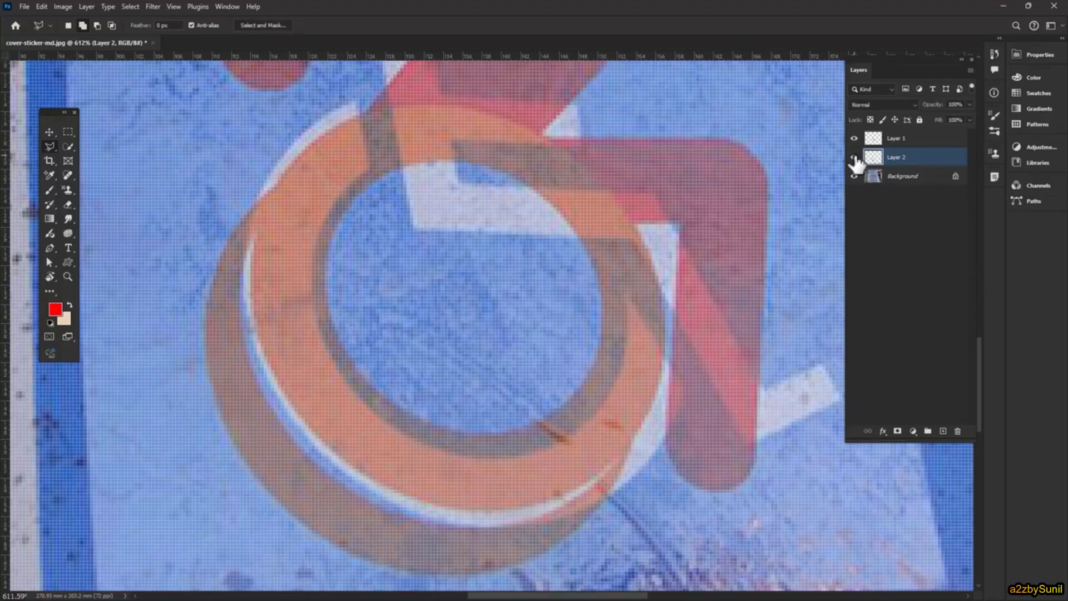
- On the Background layer, clone clean blue texture over the red figure's head, arm and shoulder using a smaller Clone Stamp brush
left_click(914, 175)
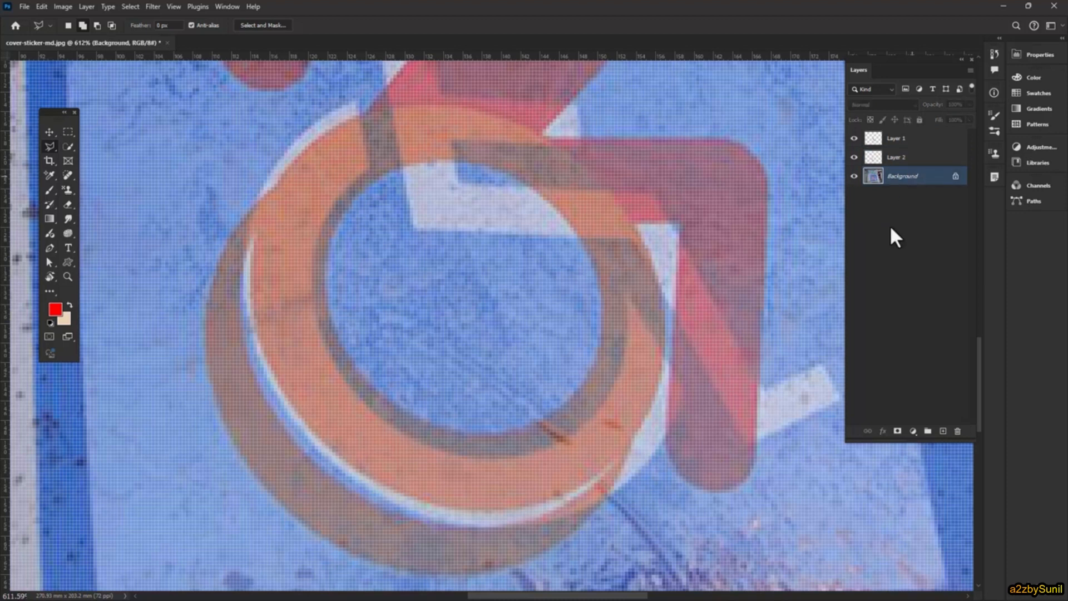
scroll(616, 317, "down", 4)
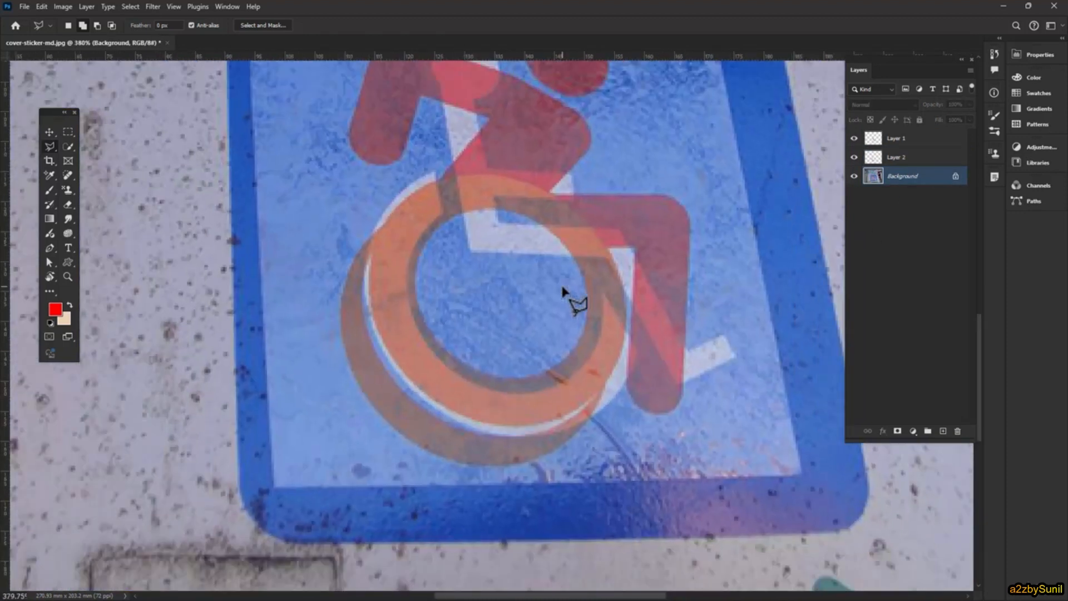
left_click_drag(581, 163, 509, 273)
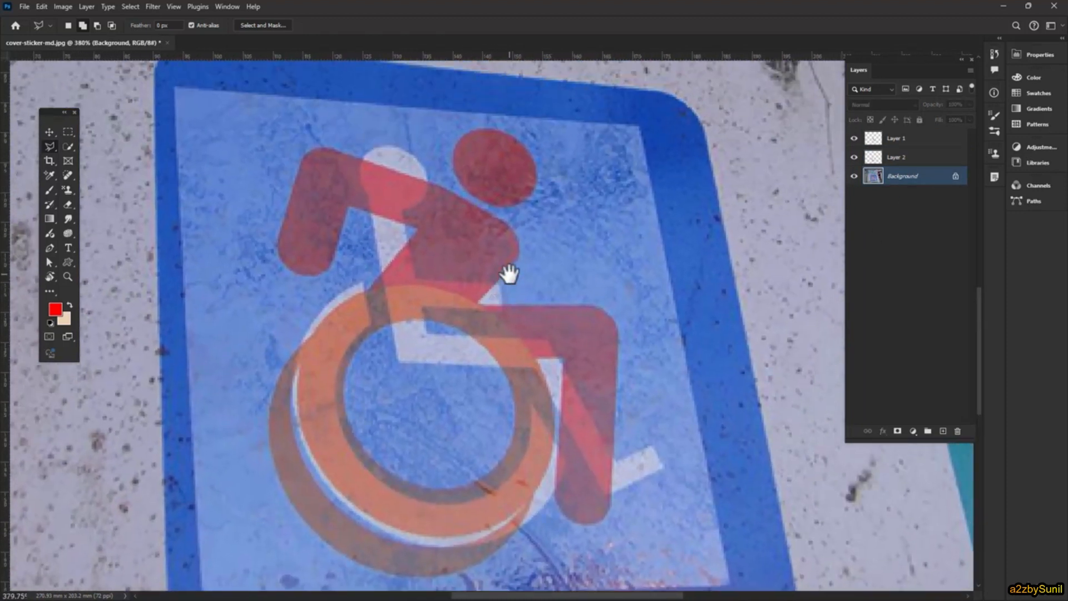
left_click(65, 188)
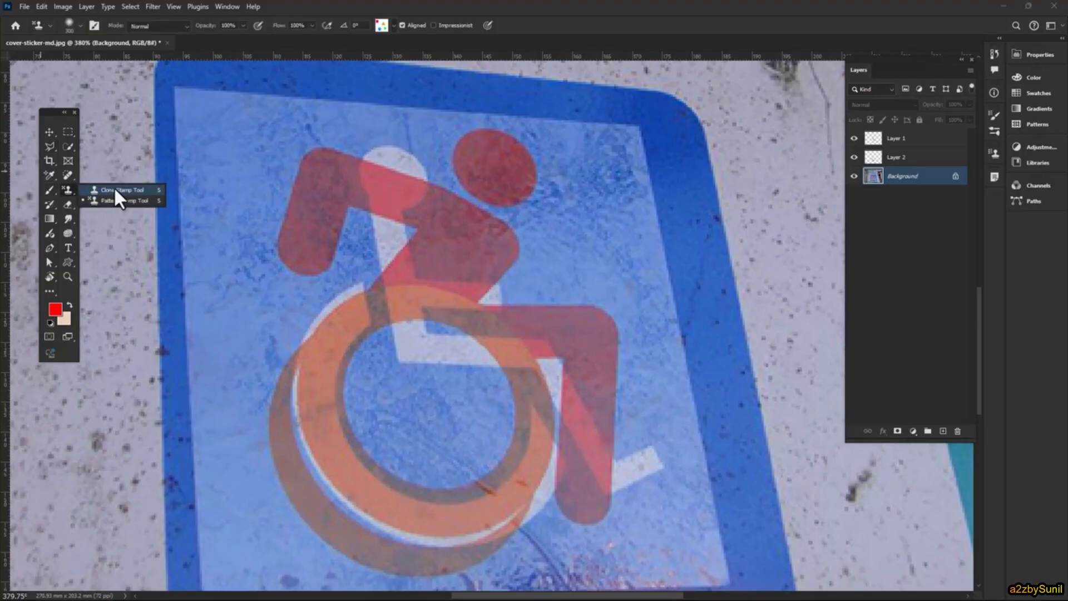
left_click(114, 189)
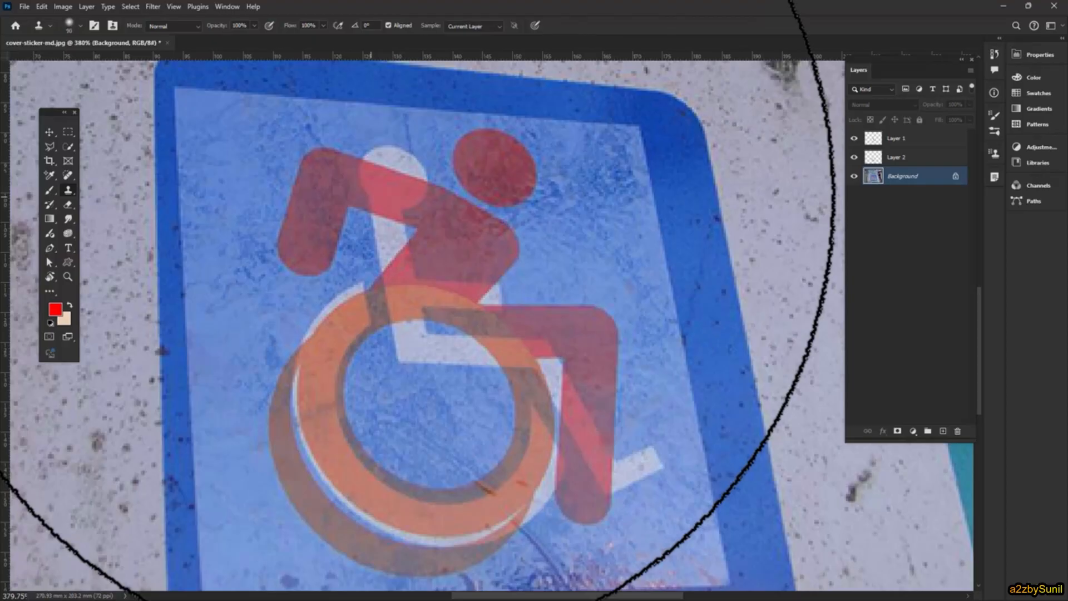
key("bracketleft")
key("bracketleft")
key("bracketleft")
key("bracketleft")
key("bracketleft")
key("bracketleft")
key("bracketleft")
key("bracketleft")
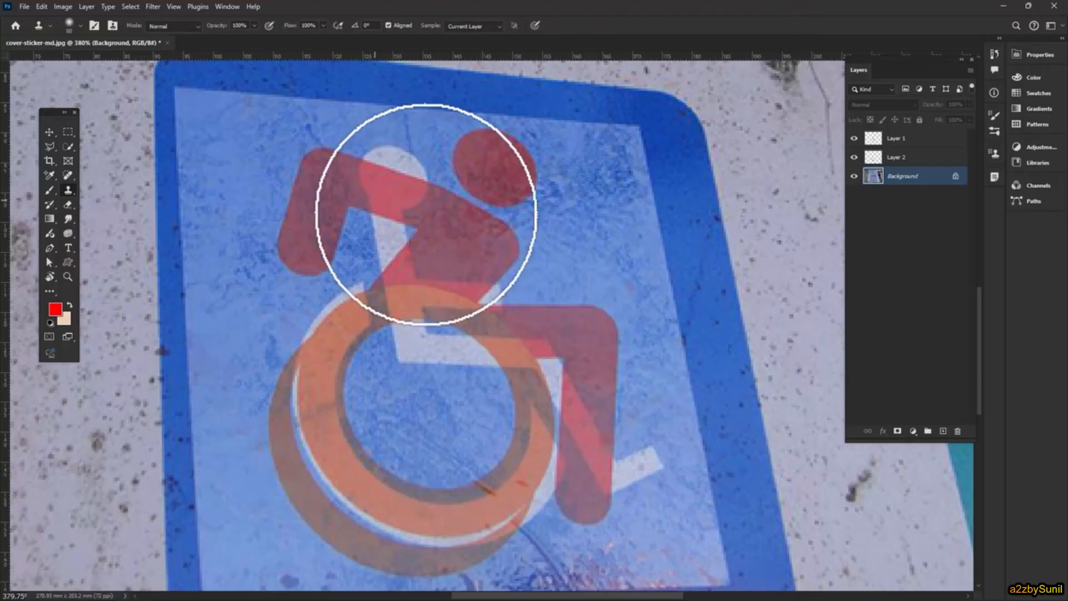
left_click(590, 182, "alt")
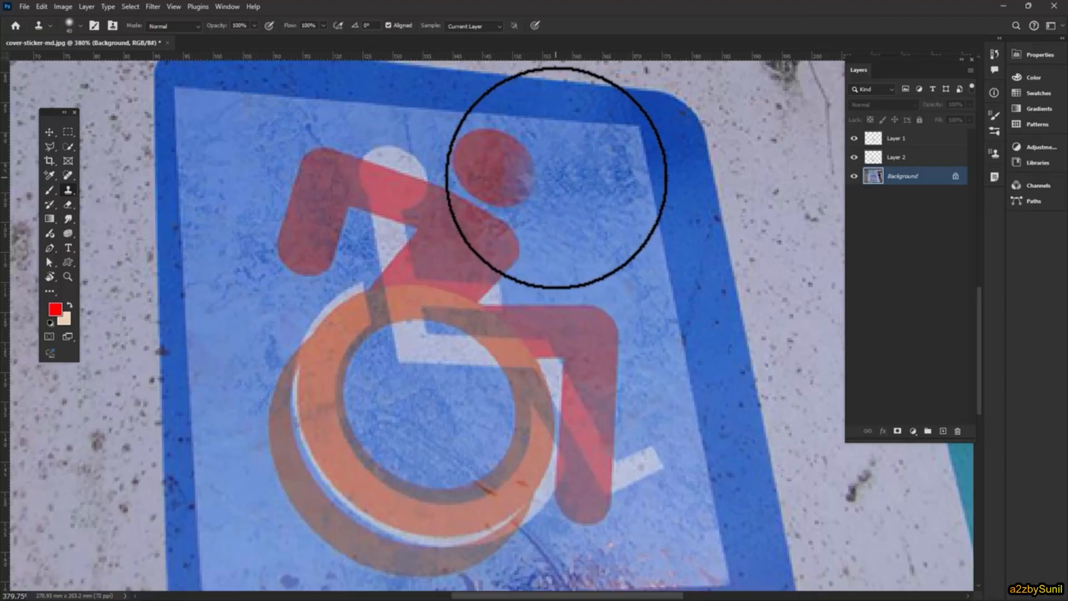
mouse_move(556, 176)
left_mouse_down()
mouse_move(512, 191)
mouse_move(510, 168)
mouse_move(496, 260)
mouse_move(487, 236)
mouse_move(491, 148)
mouse_move(453, 179)
mouse_move(441, 208)
mouse_move(429, 165)
mouse_move(407, 177)
mouse_move(422, 198)
mouse_move(384, 172)
mouse_move(389, 197)
mouse_move(350, 142)
mouse_move(289, 160)
mouse_move(312, 184)
mouse_move(296, 229)
mouse_move(308, 269)
mouse_move(323, 222)
mouse_move(317, 150)
mouse_move(369, 186)
mouse_move(375, 238)
left_mouse_up()
left_click(228, 129, "alt")
key("ctrl+z")
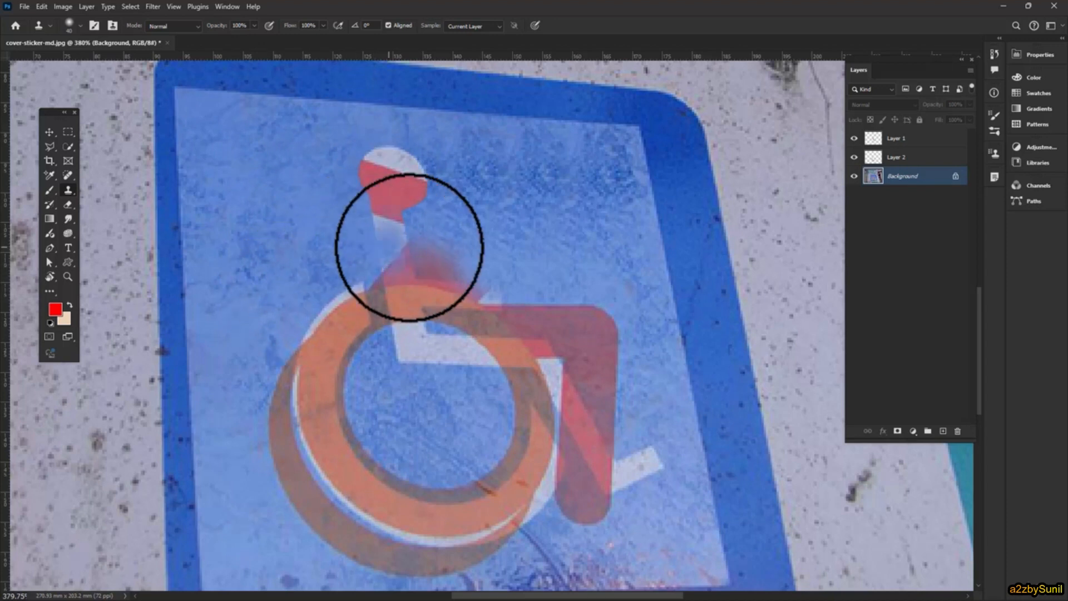
- Clone blue texture into the area beside the white figure's head and over the brown ring left of the wheel
left_click(548, 249, "alt")
left_click_drag(524, 174, 472, 191)
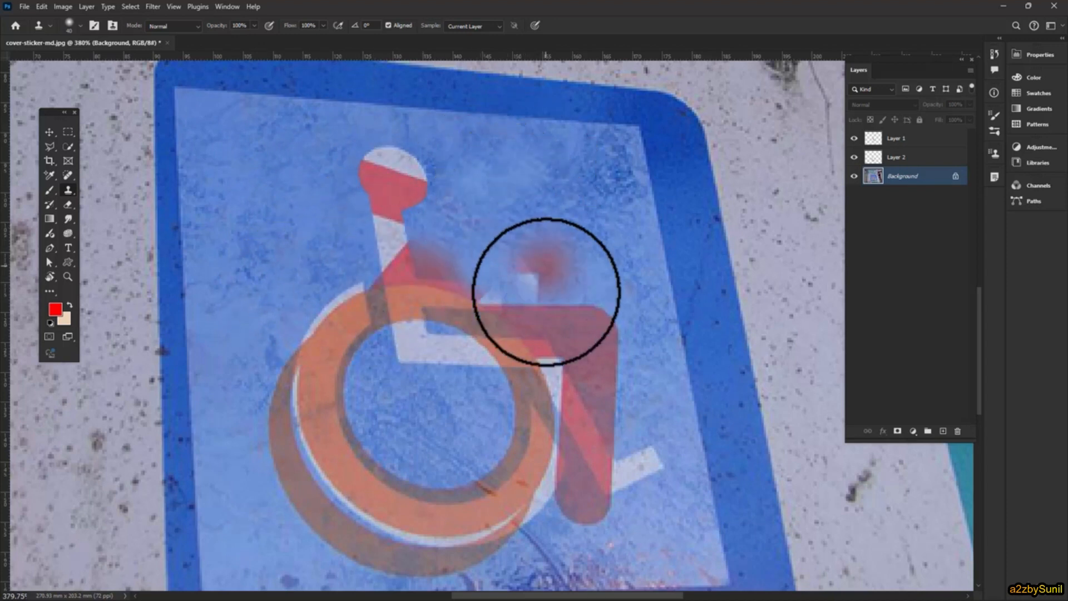
left_click(250, 260, "alt")
mouse_move(267, 295)
left_mouse_down()
mouse_move(291, 327)
mouse_move(302, 376)
mouse_move(297, 432)
mouse_move(282, 443)
mouse_move(293, 493)
mouse_move(256, 310)
left_mouse_up()
left_click(271, 251, "alt")
mouse_move(254, 362)
left_mouse_down()
mouse_move(249, 488)
mouse_move(281, 488)
left_mouse_up()
- Clone blue texture over the red figure's thigh and lower leg around the white figure's leg
left_click(546, 227, "alt")
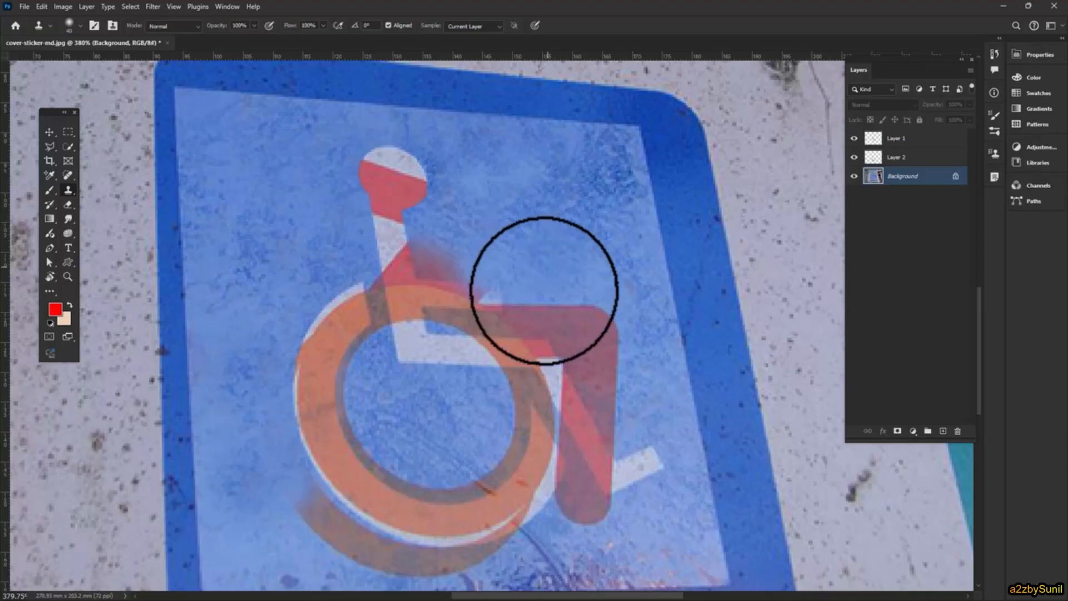
mouse_move(543, 286)
left_mouse_down()
mouse_move(498, 303)
mouse_move(517, 320)
mouse_move(588, 324)
mouse_move(610, 339)
mouse_move(572, 391)
mouse_move(558, 364)
mouse_move(604, 383)
mouse_move(607, 399)
mouse_move(609, 388)
mouse_move(590, 392)
mouse_move(577, 429)
left_mouse_up()
left_click(616, 350, "alt")
mouse_move(601, 465)
left_mouse_down()
mouse_move(585, 505)
mouse_move(548, 428)
left_mouse_up()
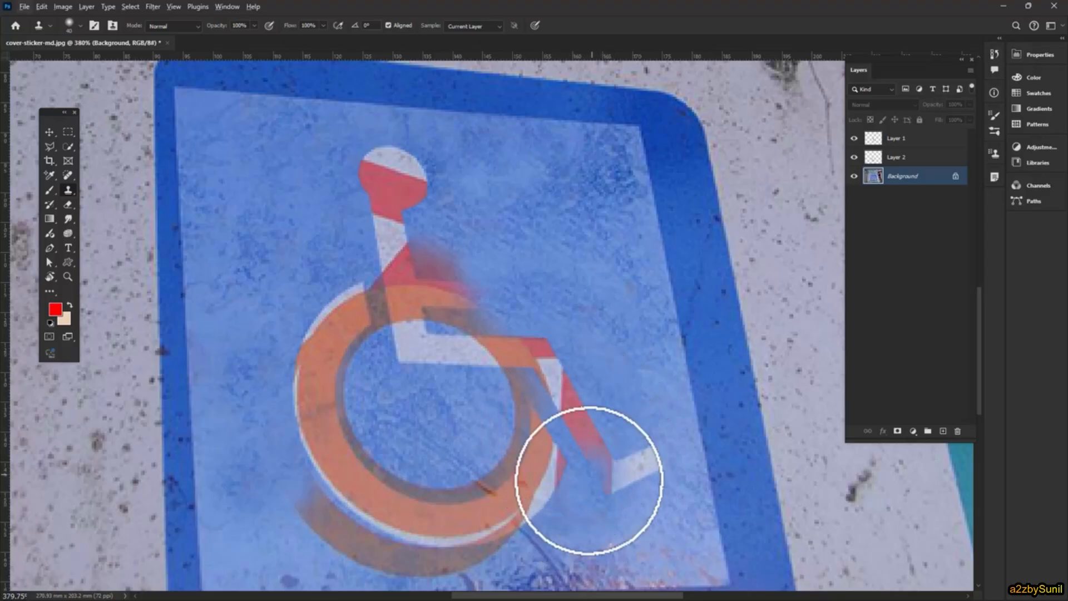
- Clone blue texture over the brown ring below the wheel, from its lower left around to the lower right
left_click_drag(579, 475, 544, 295)
left_click(225, 317, "alt")
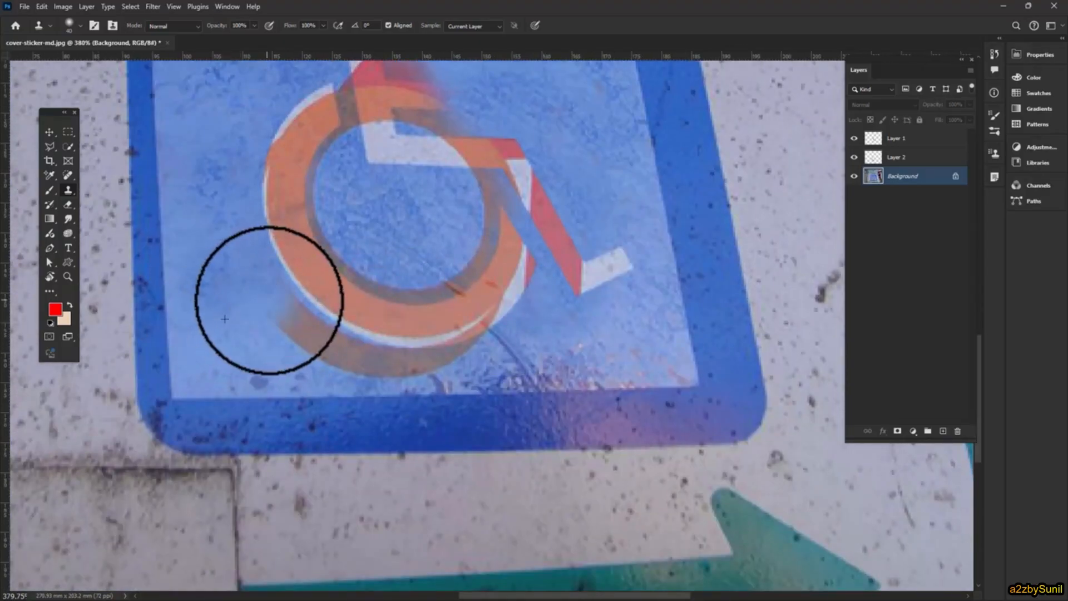
mouse_move(267, 298)
left_mouse_down()
mouse_move(315, 338)
mouse_move(349, 345)
mouse_move(304, 347)
mouse_move(327, 353)
mouse_move(307, 339)
mouse_move(319, 336)
mouse_move(366, 352)
left_mouse_up()
left_click(281, 316, "alt")
left_click(619, 329, "alt")
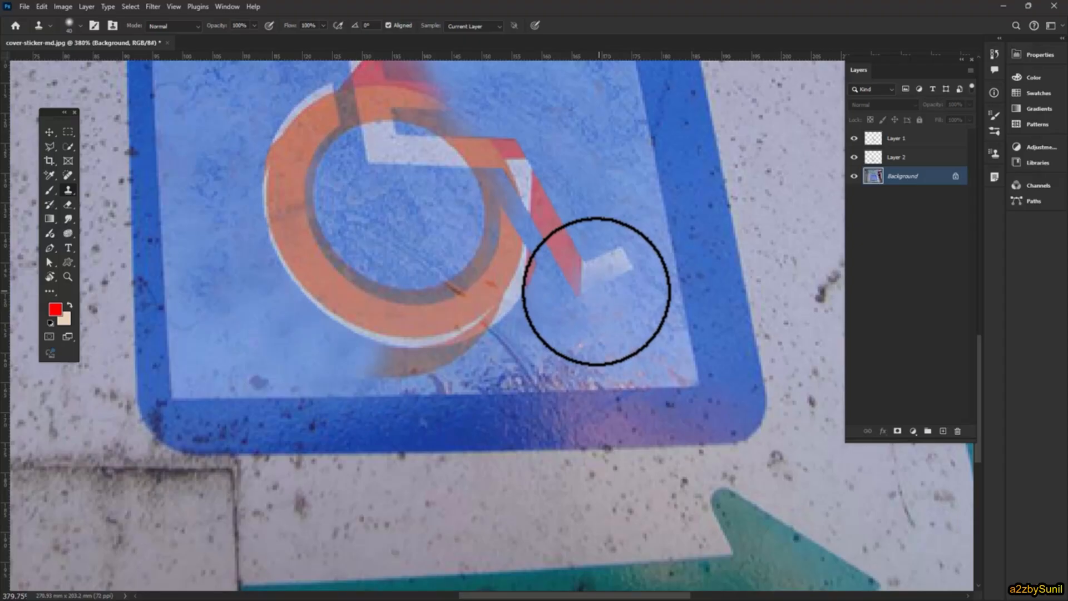
left_click(590, 329, "alt")
mouse_move(515, 329)
left_mouse_down()
mouse_move(449, 350)
mouse_move(374, 353)
mouse_move(602, 384)
mouse_move(416, 350)
mouse_move(375, 362)
left_mouse_up()
left_click(310, 338, "alt")
- Clone clean blue texture over the remaining red smear beside the white figure's torso
scroll(453, 269, "down", 5)
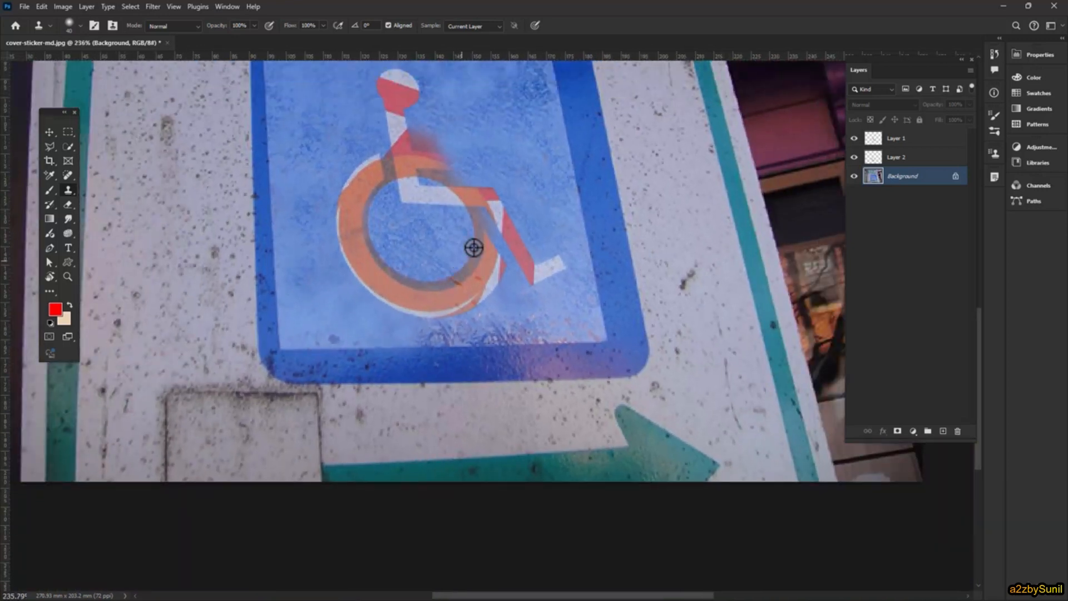
left_click(452, 290, "alt")
mouse_move(410, 312)
left_mouse_down()
mouse_move(435, 358)
mouse_move(402, 348)
mouse_move(403, 329)
mouse_move(428, 320)
mouse_move(444, 349)
left_mouse_up()
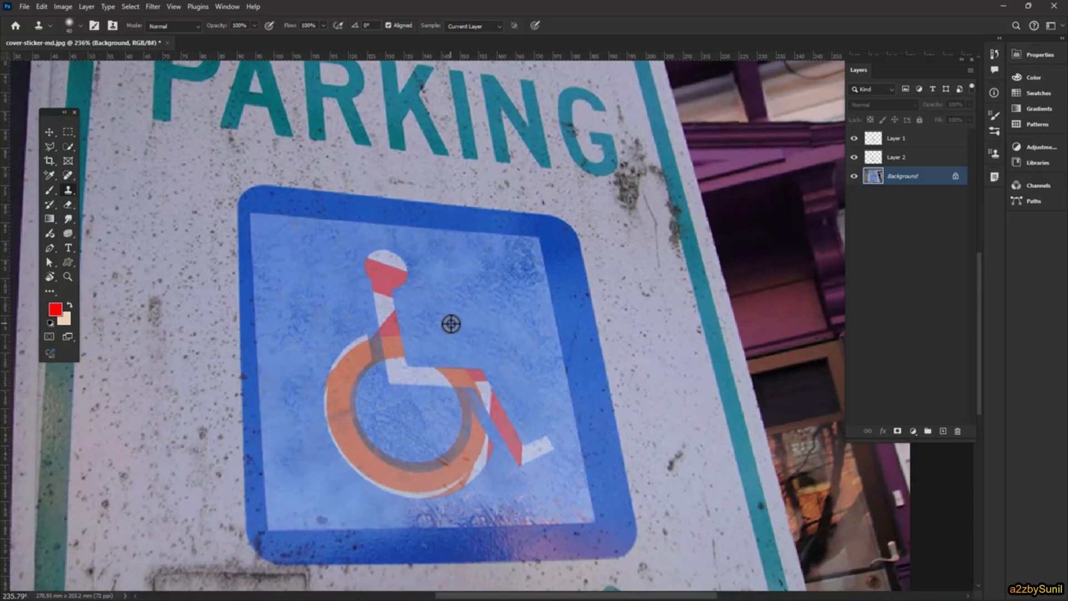
- Clone blue texture over the brown ring inside the wheel, along its upper right part below the white figure's thigh
left_click(451, 322, "alt")
left_click_drag(466, 398, 477, 414)
left_click(470, 341, "alt")
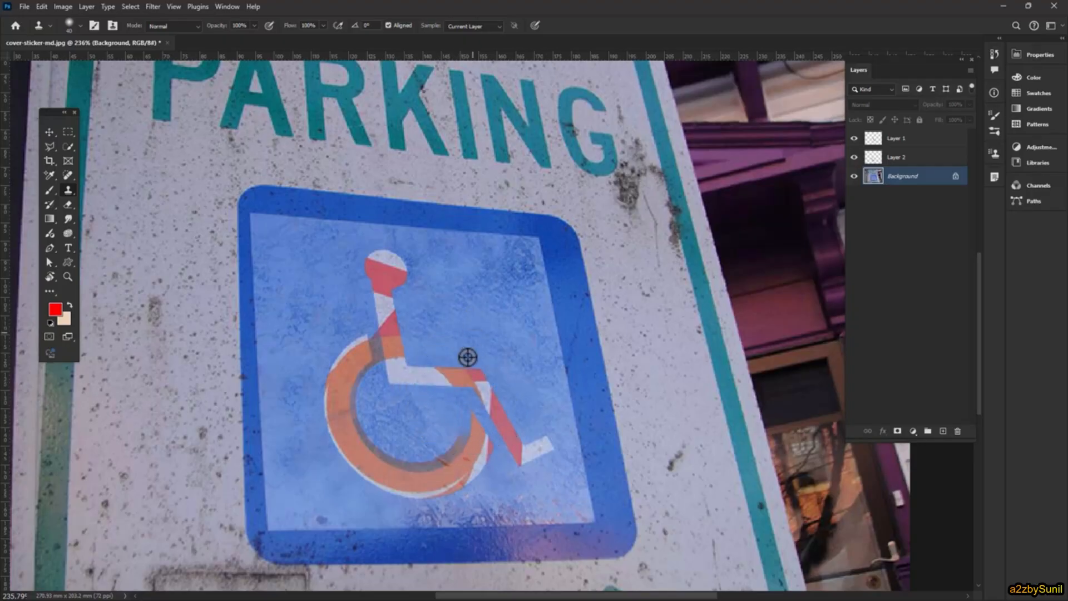
left_click(458, 416)
left_click(463, 296, "alt")
left_click(450, 390, "alt")
- Clone blue texture over the rest of the brown ring along the wheel's lower and left inner edge
left_click(408, 405, "alt")
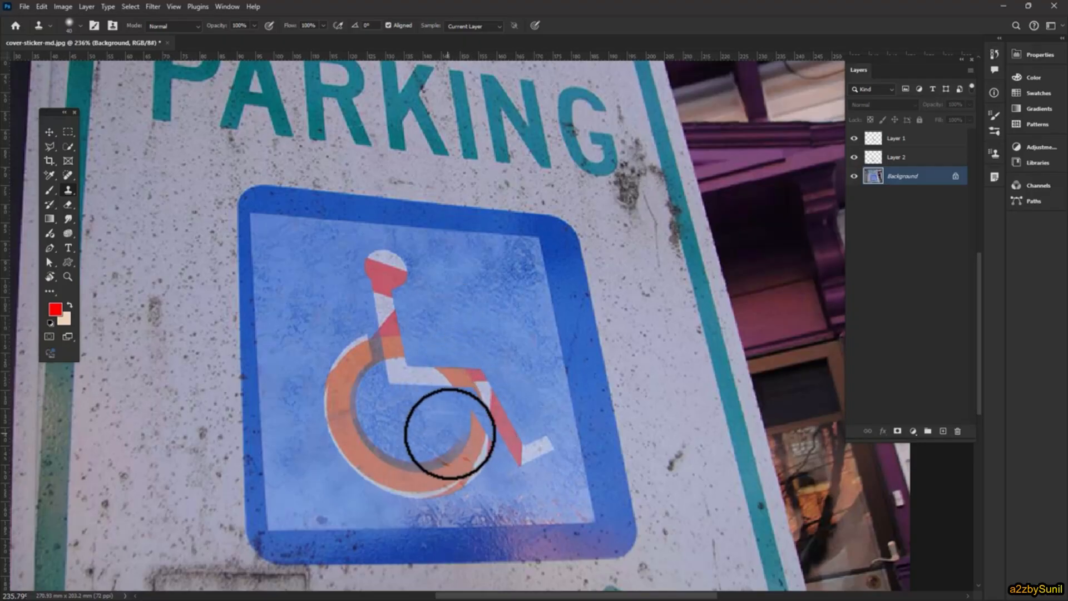
mouse_move(460, 434)
left_mouse_down()
mouse_move(418, 457)
mouse_move(382, 444)
mouse_move(358, 398)
mouse_move(363, 373)
mouse_move(377, 374)
left_mouse_up()
left_click(438, 424, "alt")
left_click(404, 435, "alt")
left_click(312, 277, "alt")
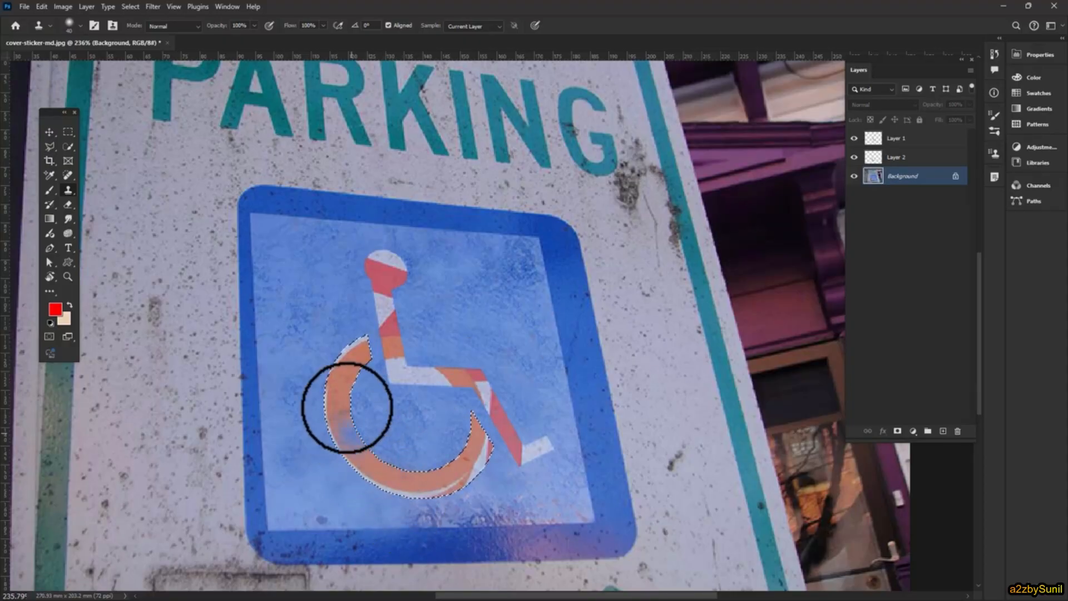
- Using the Brush tool and off-white sampled from the figure's foot, paint over the orange in the selected wheel on Layer 2
left_click(53, 188)
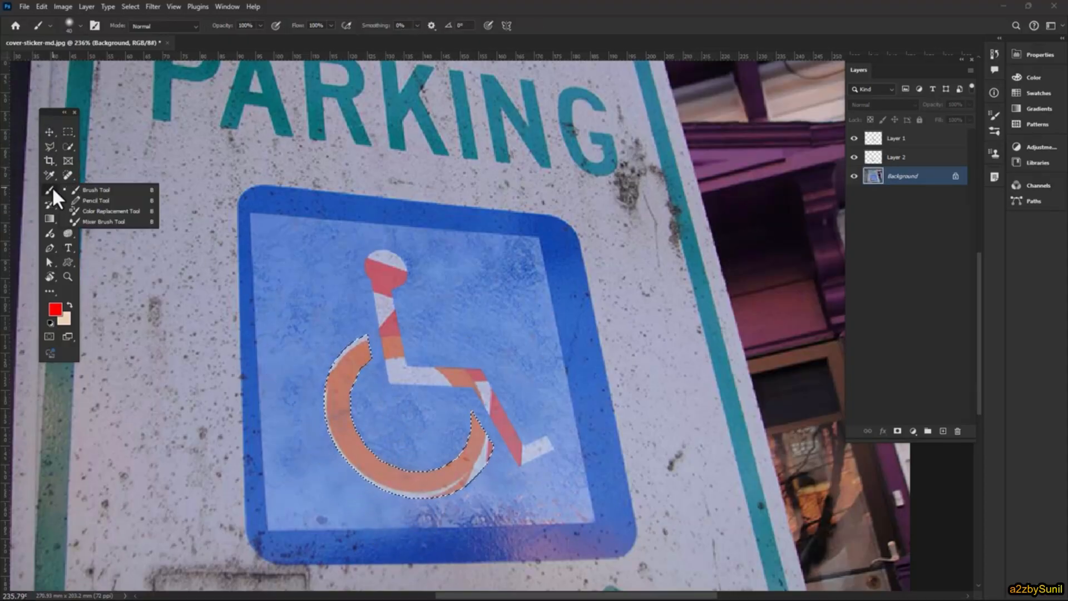
left_click(105, 190)
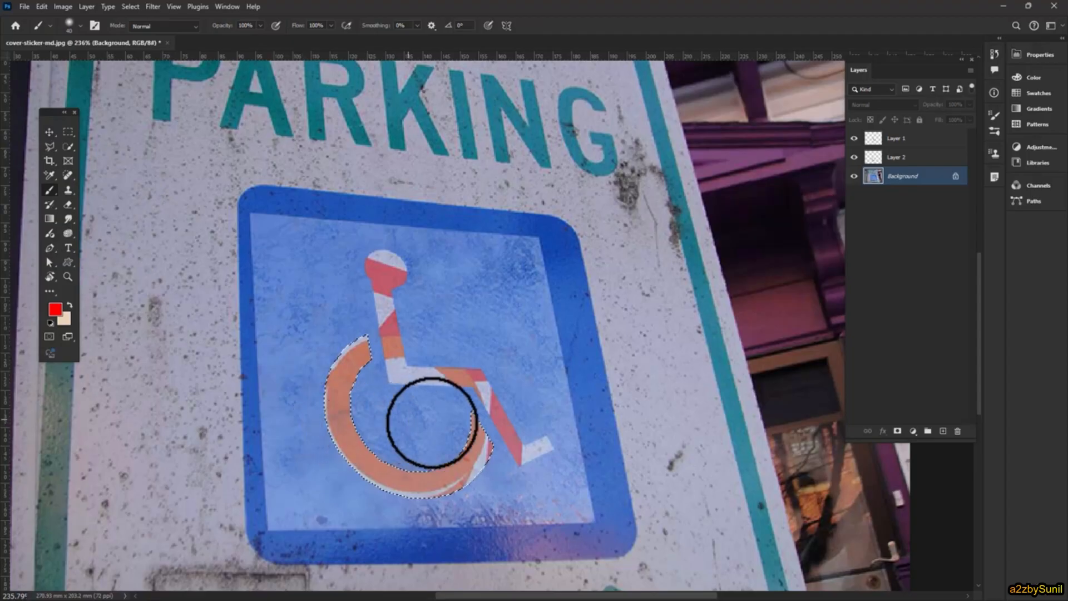
left_click(524, 456, "alt")
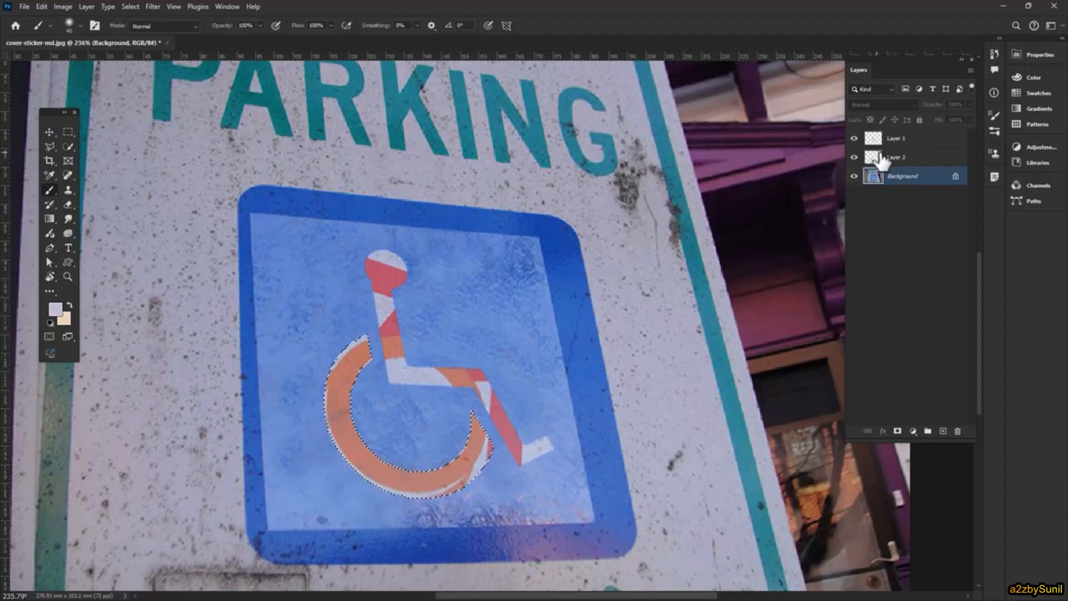
left_click(854, 157)
left_click(896, 157)
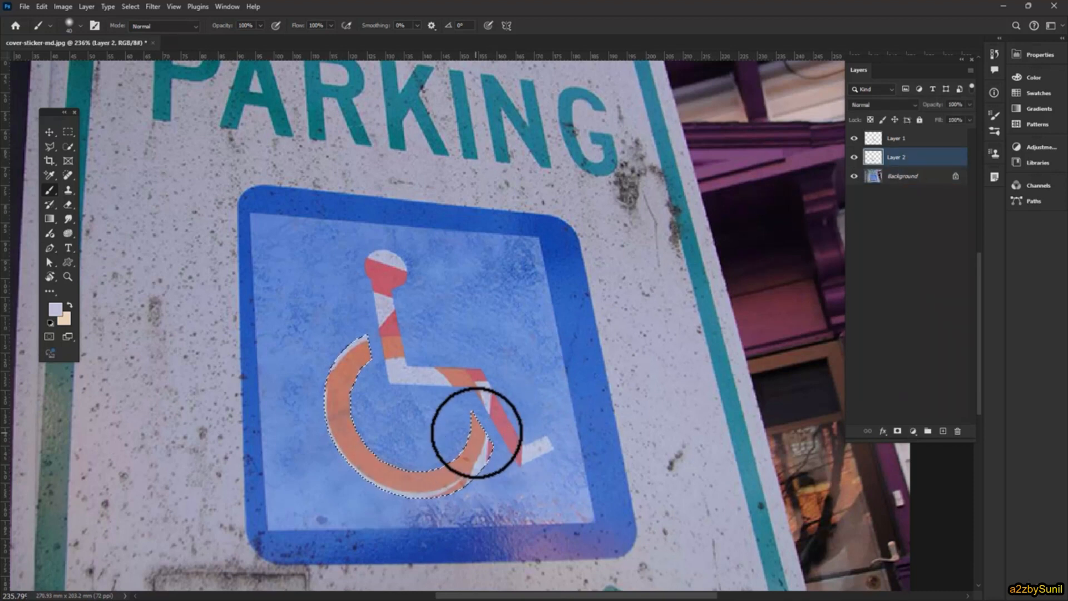
mouse_move(477, 508)
left_mouse_down()
mouse_move(476, 442)
mouse_move(424, 478)
mouse_move(451, 480)
mouse_move(487, 465)
mouse_move(363, 457)
mouse_move(338, 426)
mouse_move(361, 410)
mouse_move(337, 378)
mouse_move(359, 399)
left_mouse_up()
- Load Layer 1's outline as a selection, paint the seated figure off-white from head to foot on that layer, and deselect
left_click(873, 139, "ctrl")
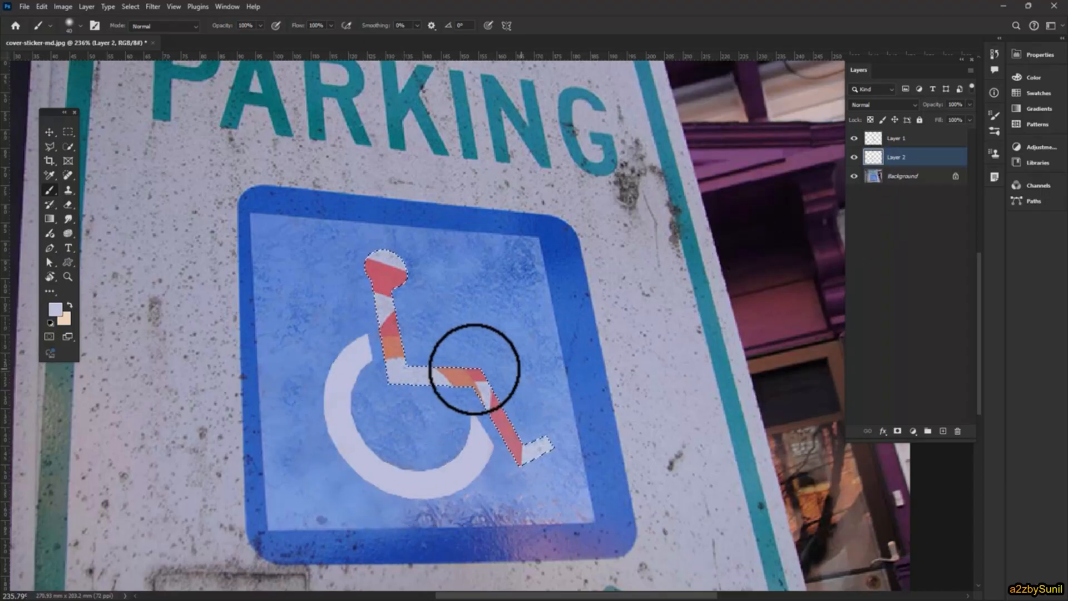
left_click(934, 139)
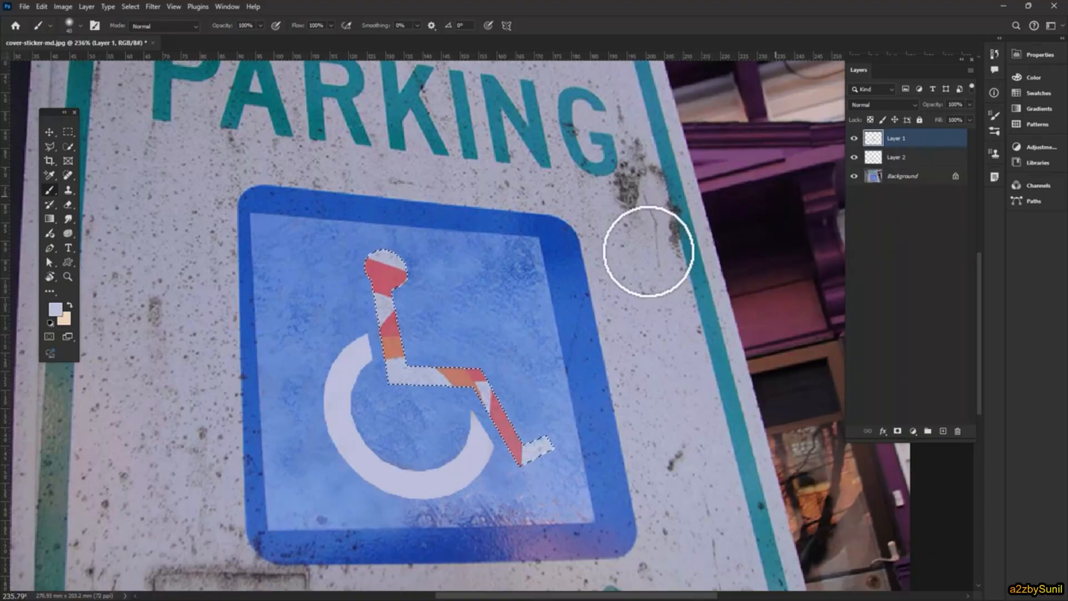
mouse_move(386, 266)
left_mouse_down()
mouse_move(405, 310)
mouse_move(410, 374)
mouse_move(382, 321)
mouse_move(507, 440)
mouse_move(532, 445)
mouse_move(537, 476)
left_mouse_up()
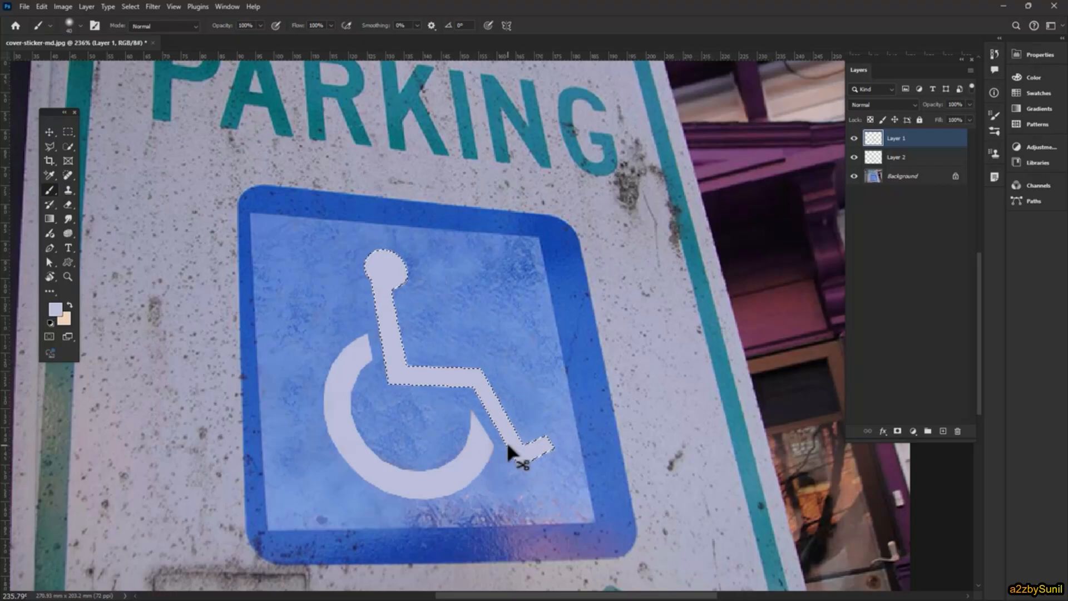
key("ctrl+d")
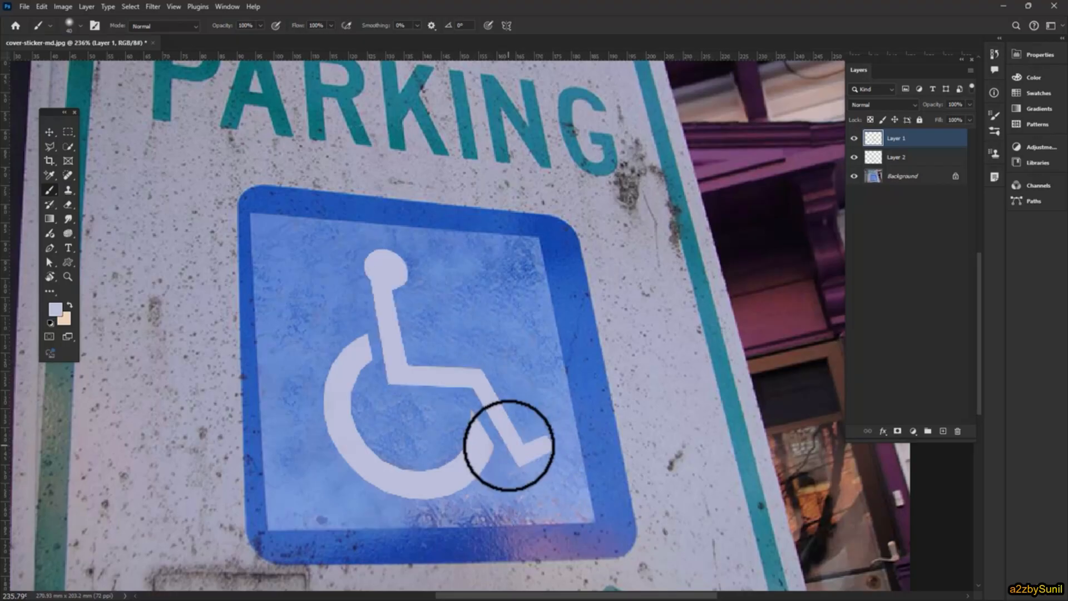
- Examine the repainted wheelchair symbol and the cloned blue background, both close up and within the whole sign
scroll(509, 445, "down", 10)
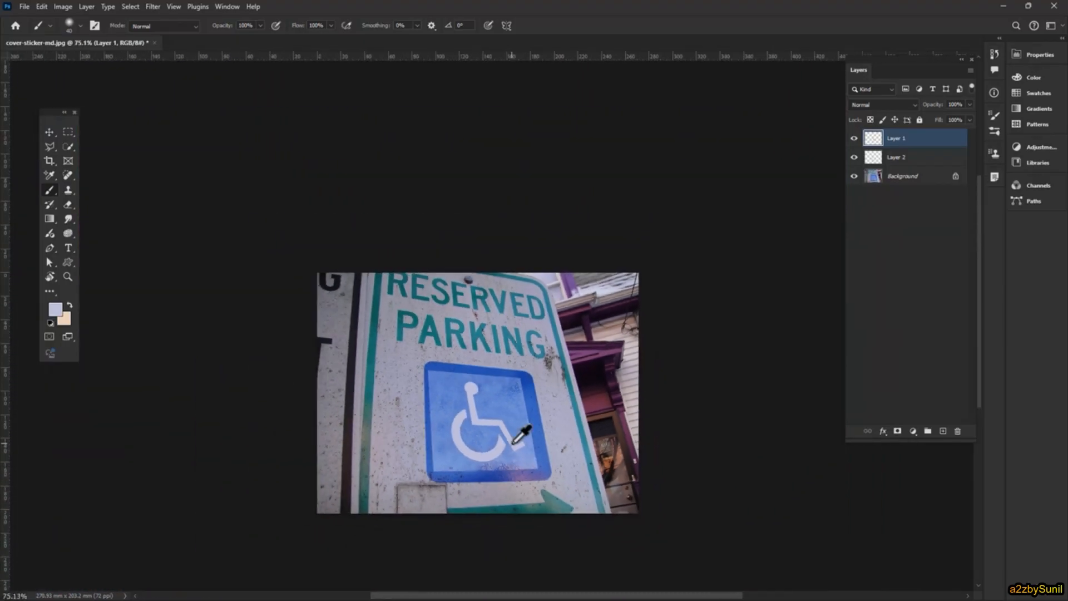
scroll(518, 437, "up", 1)
left_click_drag(508, 441, 480, 381)
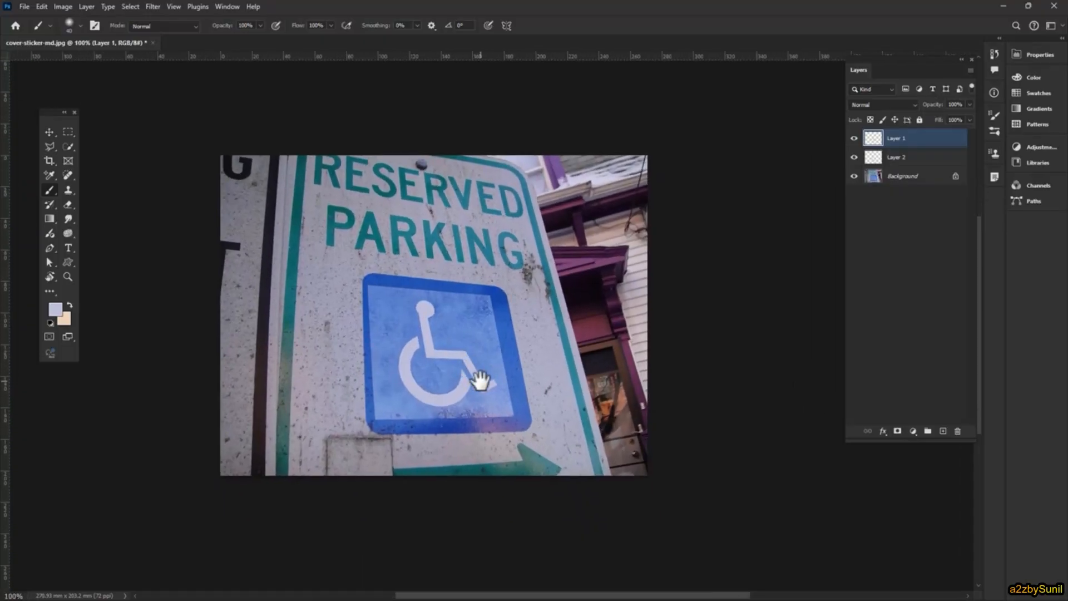
scroll(406, 354, "up", 1)
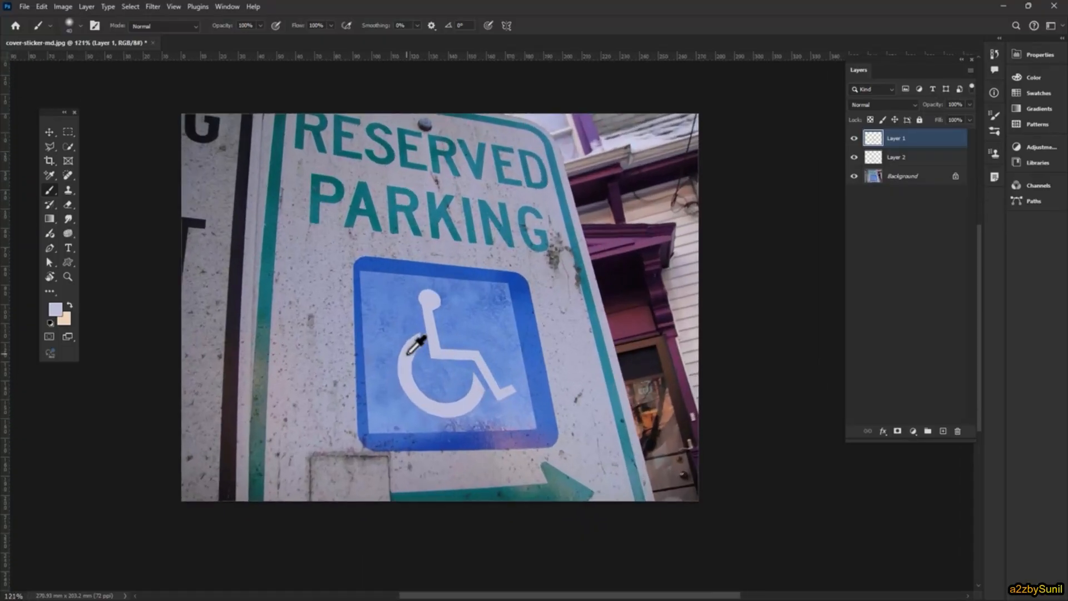
scroll(525, 422, "up", 2)
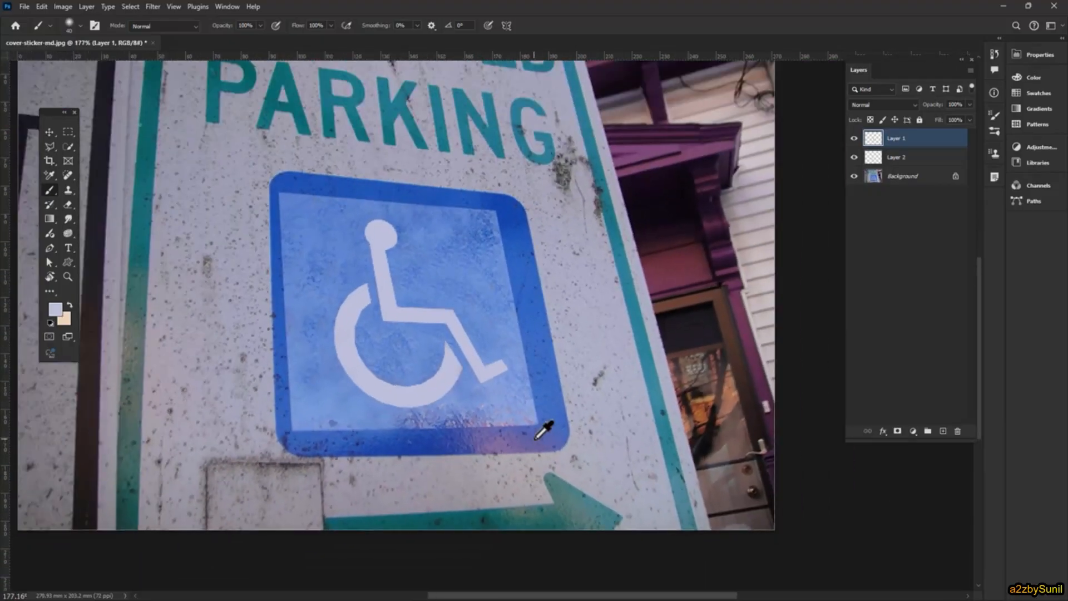
scroll(536, 440, "down", 1)
mouse_move(499, 288)
left_mouse_down()
mouse_move(536, 366)
mouse_move(470, 321)
left_mouse_up()
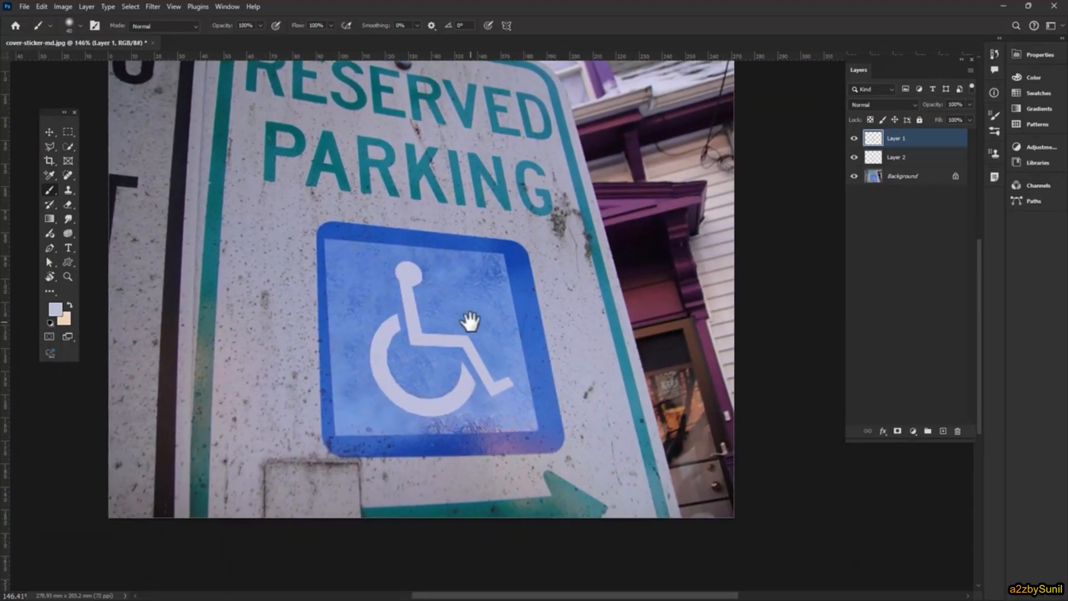